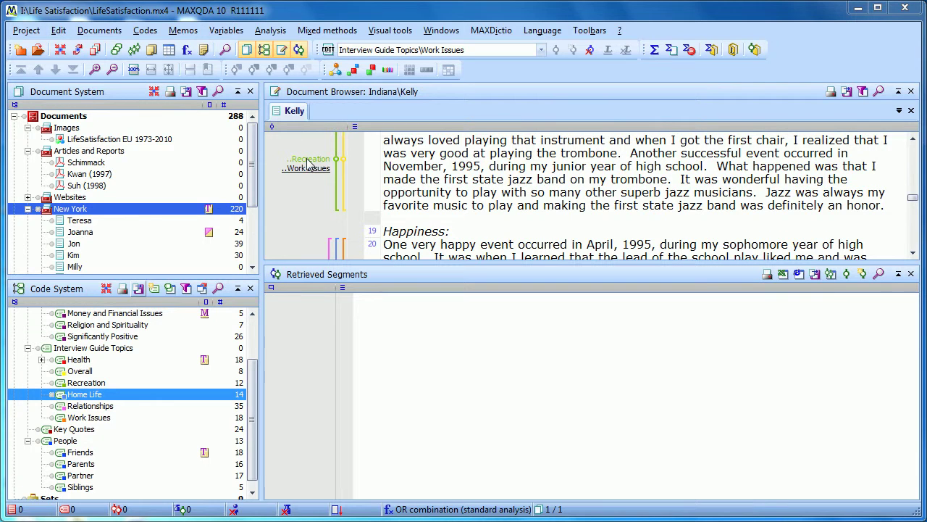
- Check which mixed-methods analyses are available, then close the menu without choosing one
click(346, 30)
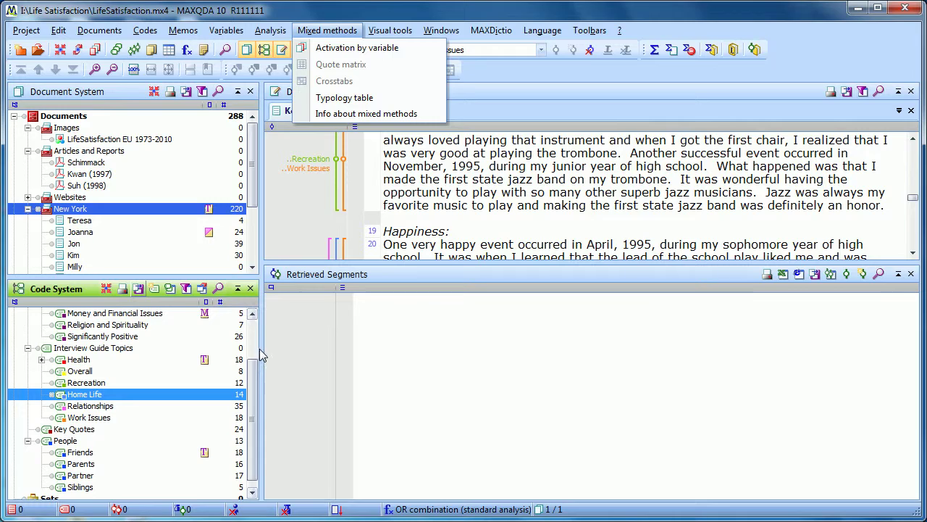
click(255, 373)
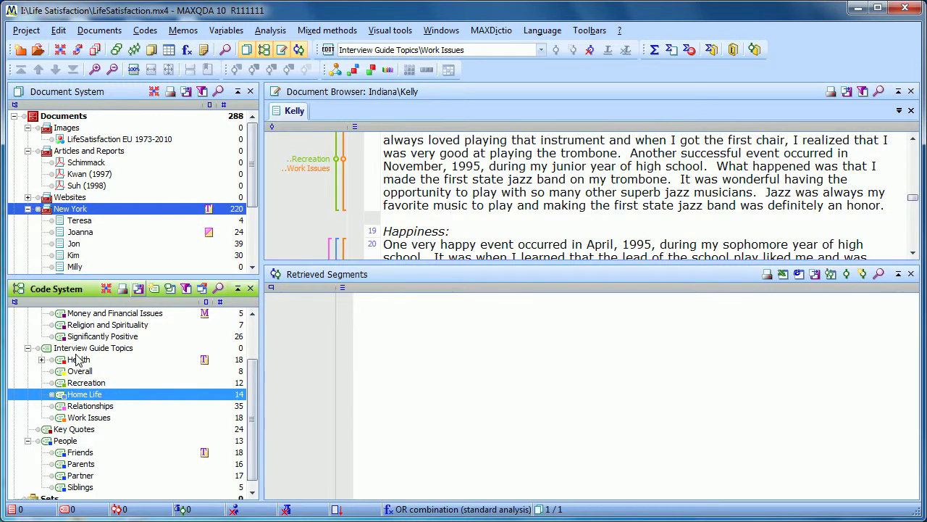
mouse_move(107, 419)
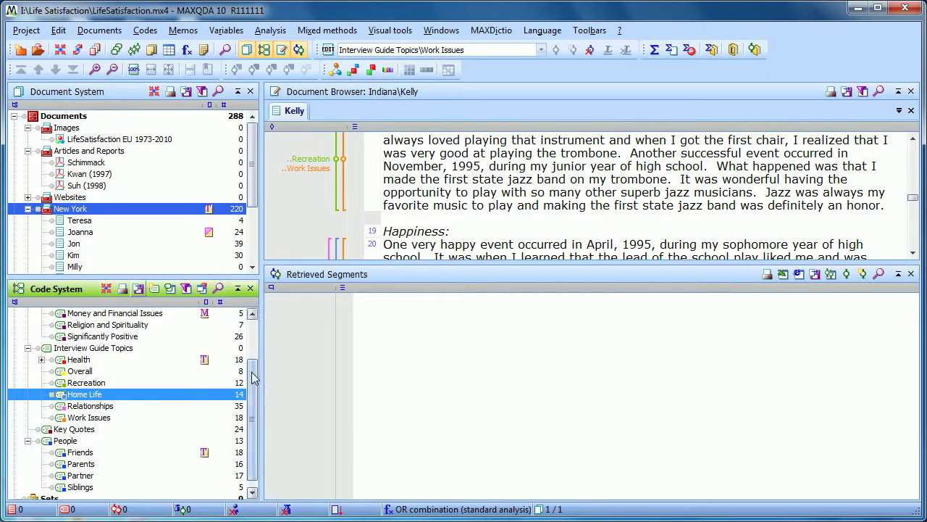
scroll(253, 373, up, 1)
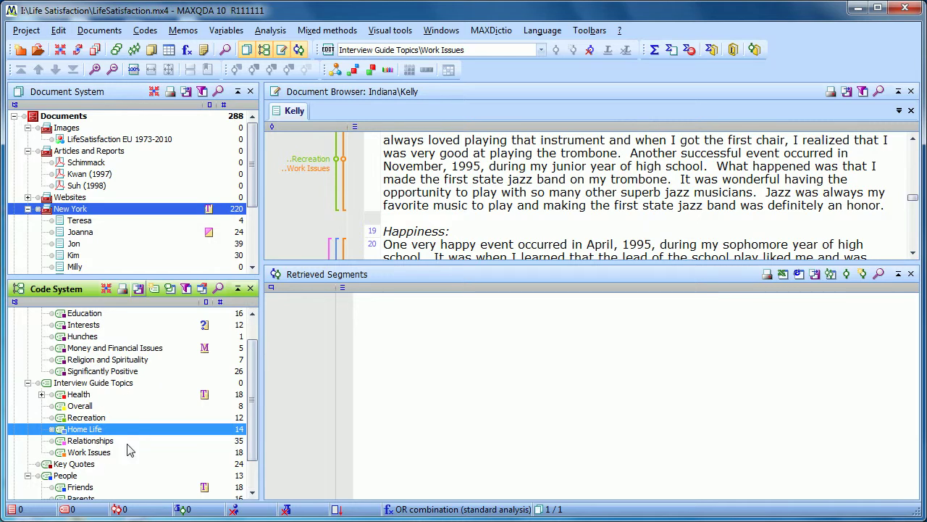
- Activate Interview Guide Topics together with all its subcodes and reopen the Mixed methods menu
right_click(93, 384)
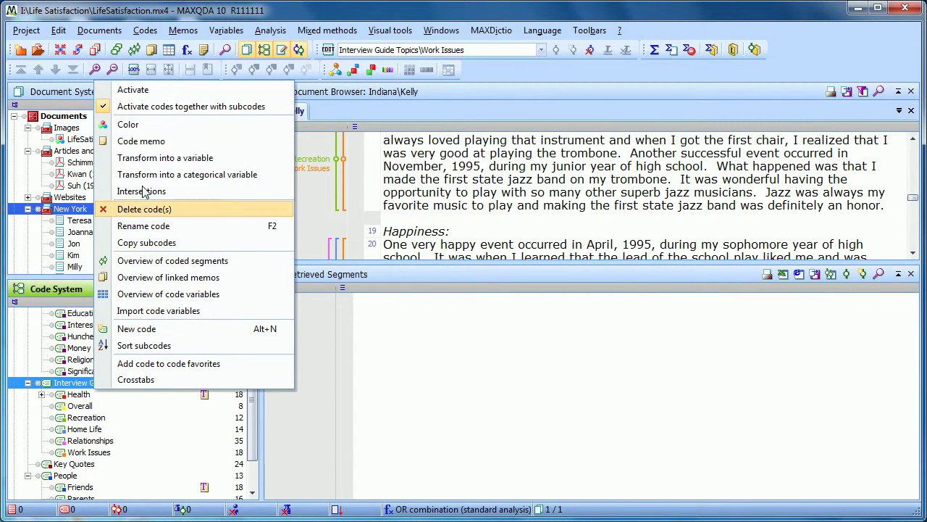
click(155, 90)
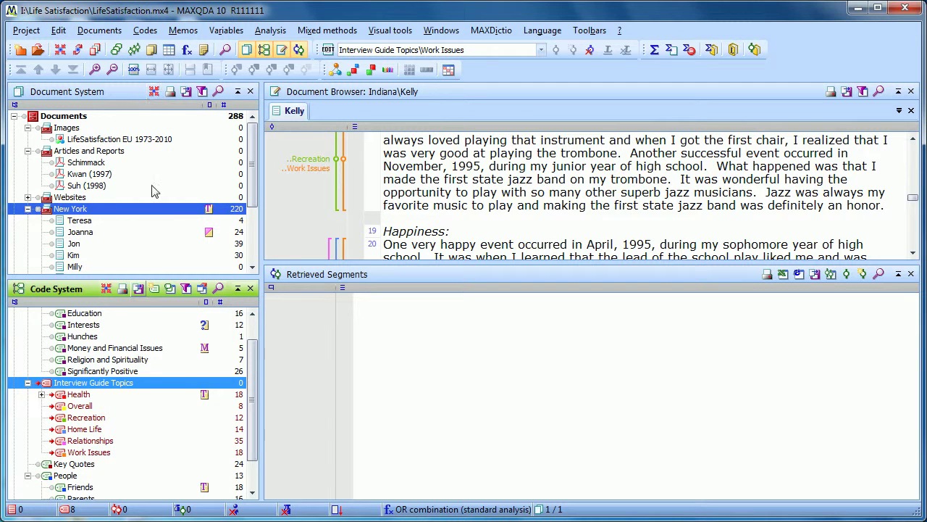
click(110, 388)
click(40, 384)
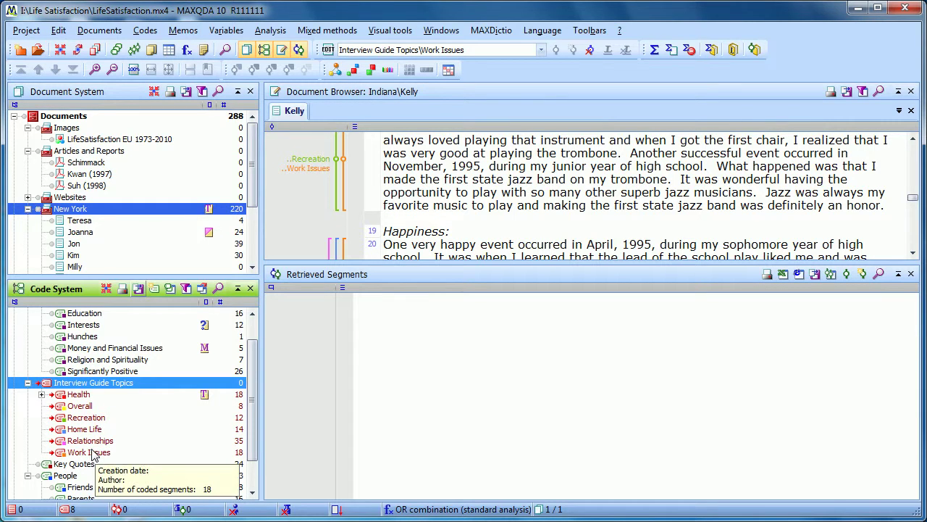
click(348, 32)
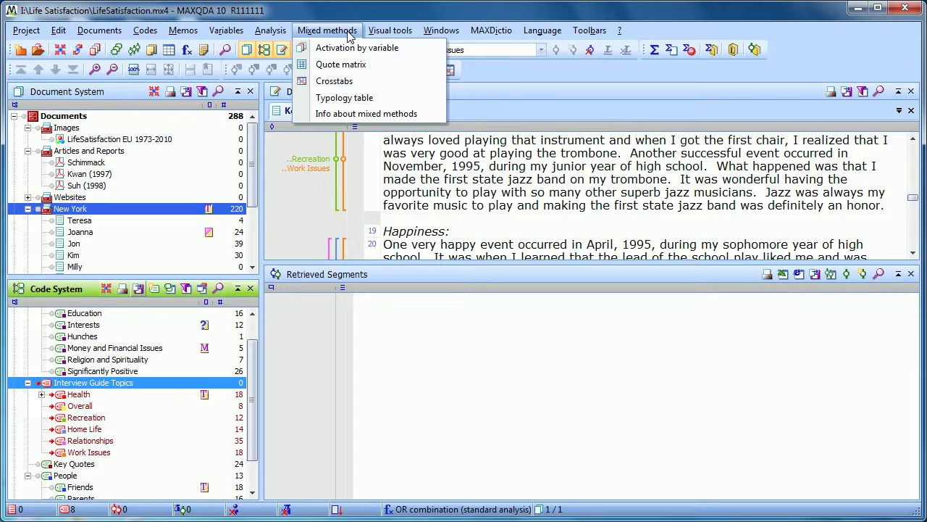
- Start Crosstabs, clear the old formulas, and add the formula [Gender] = Female
click(370, 82)
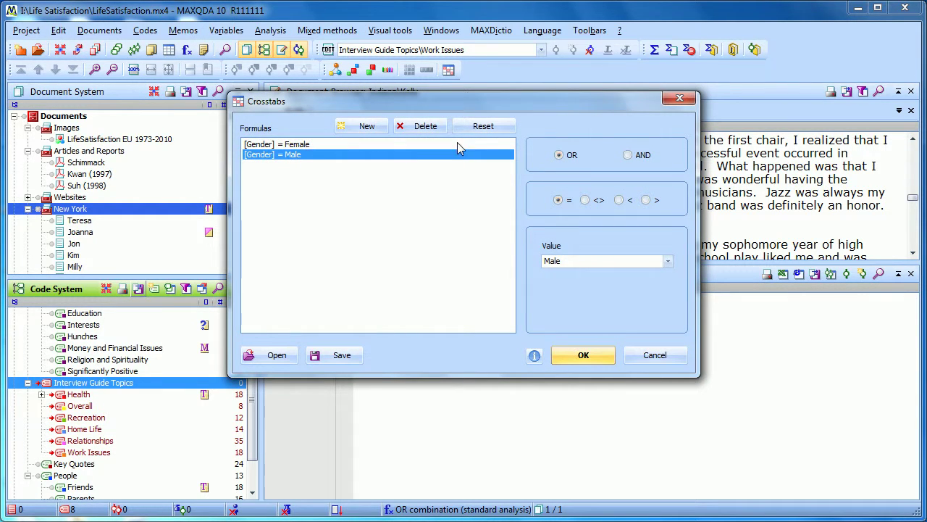
click(473, 130)
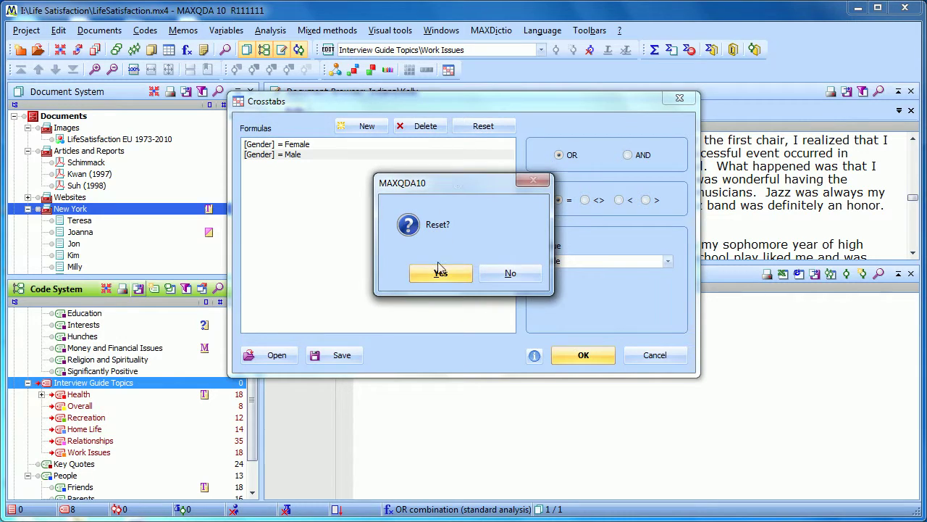
click(438, 271)
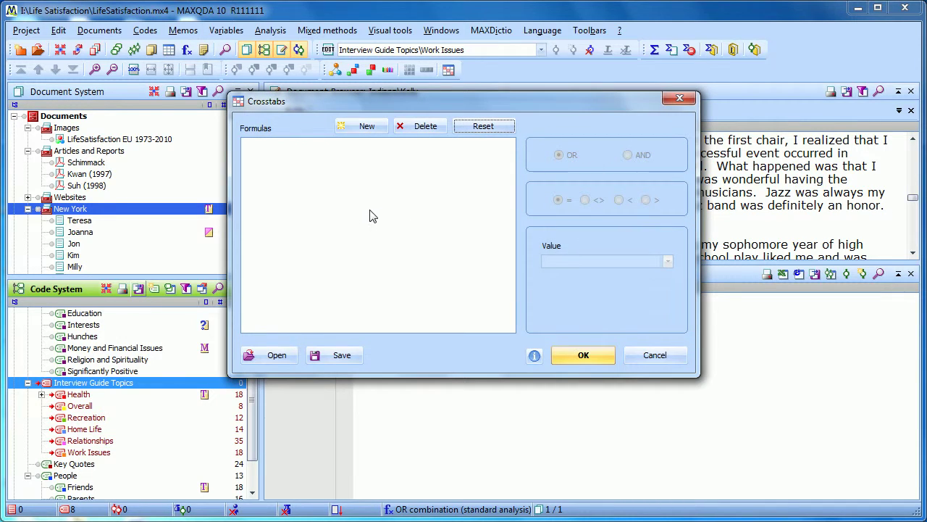
click(367, 128)
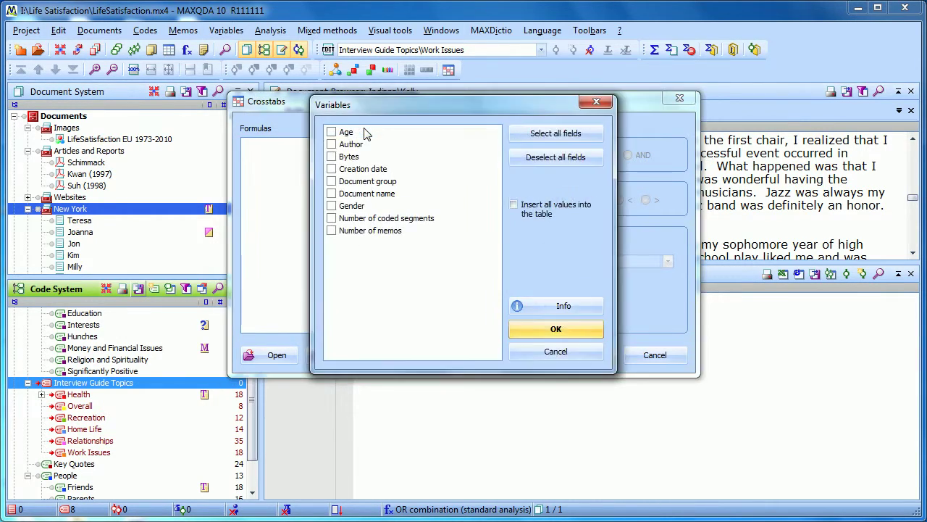
click(332, 206)
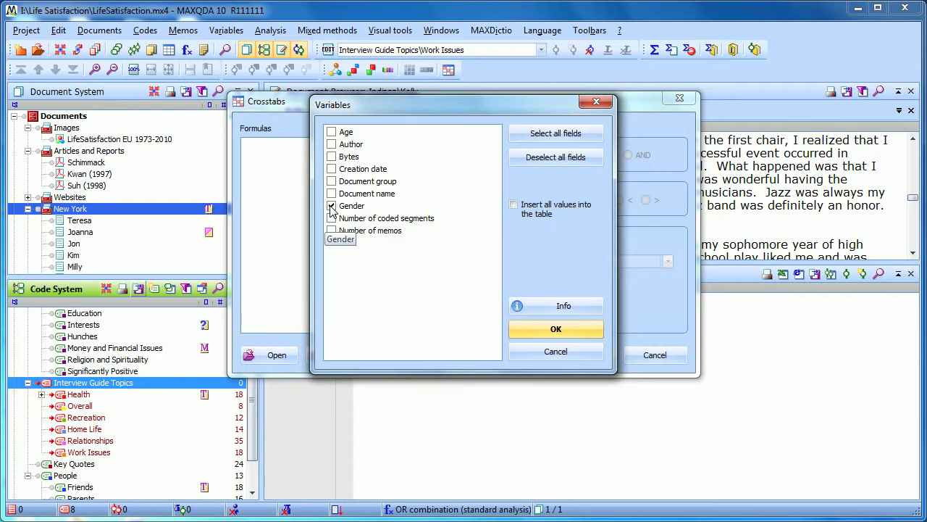
click(529, 330)
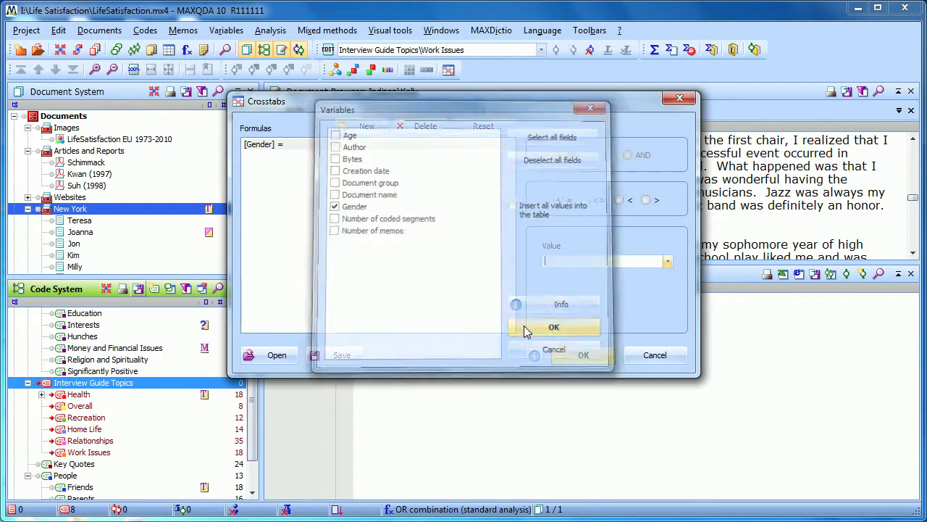
click(668, 261)
click(650, 272)
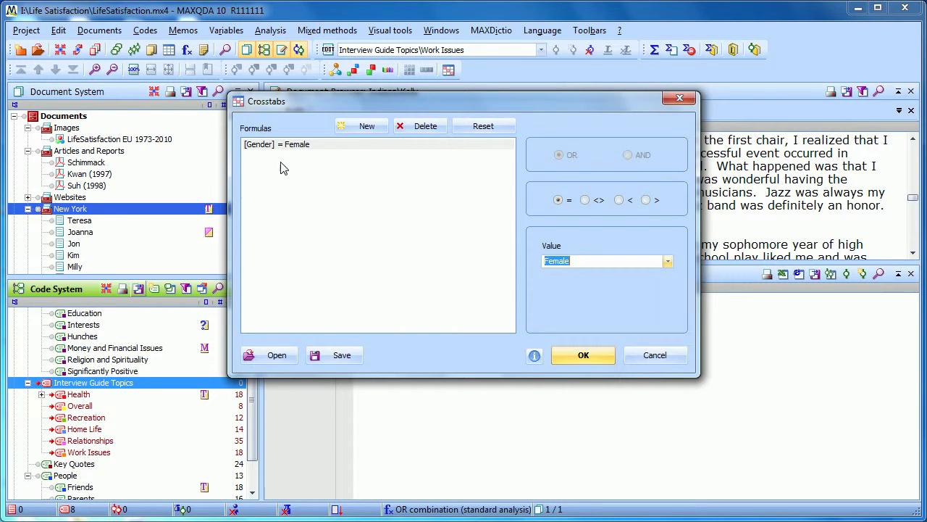
- Add a second formula [Gender] = Male
click(342, 187)
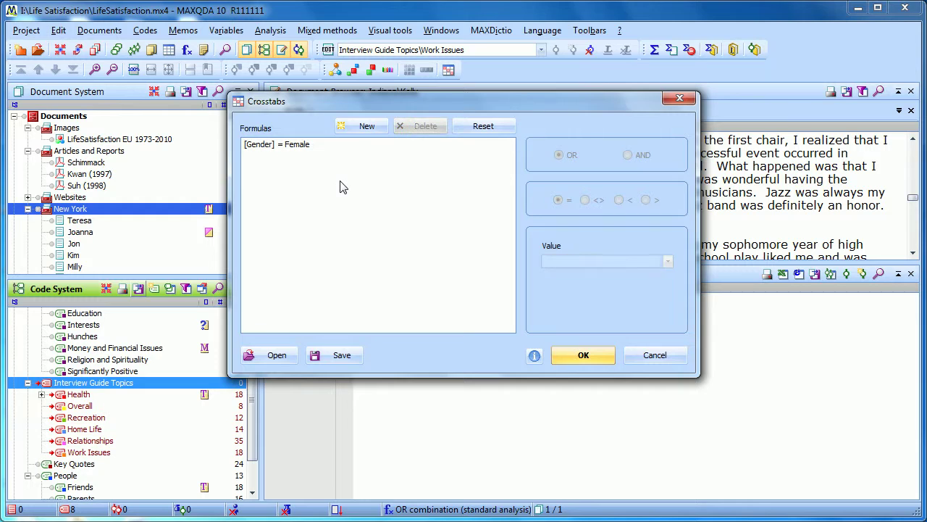
click(365, 127)
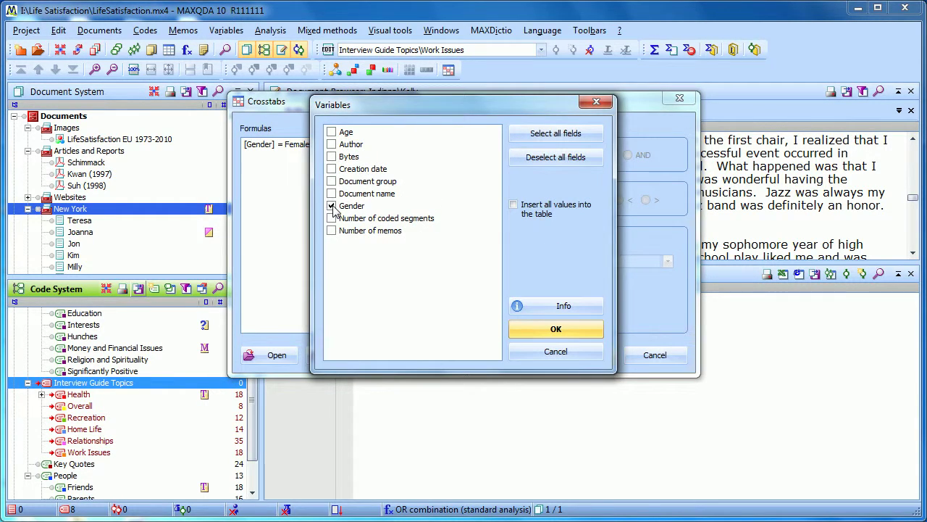
click(522, 329)
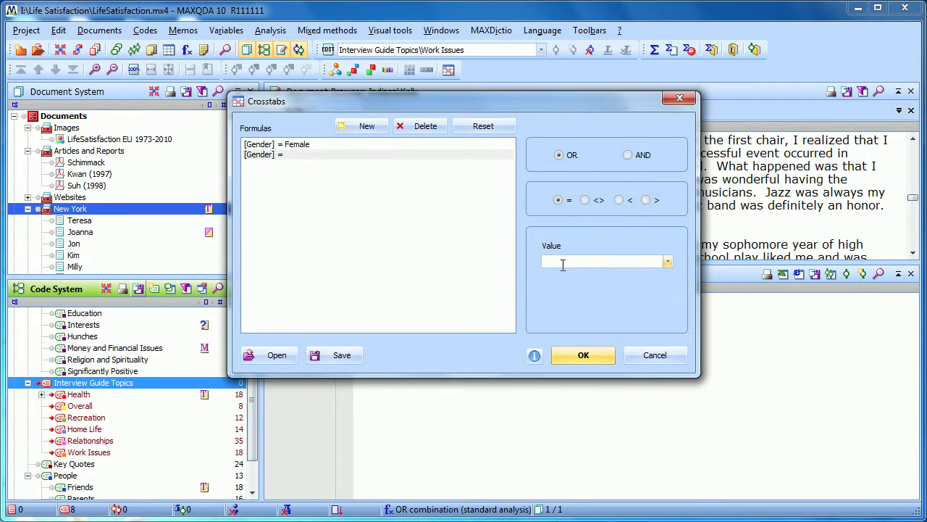
click(667, 263)
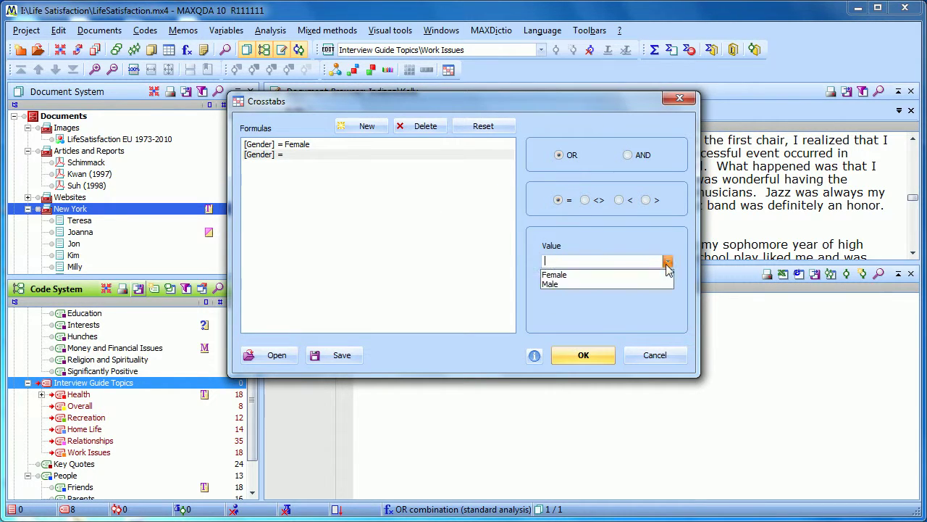
click(643, 283)
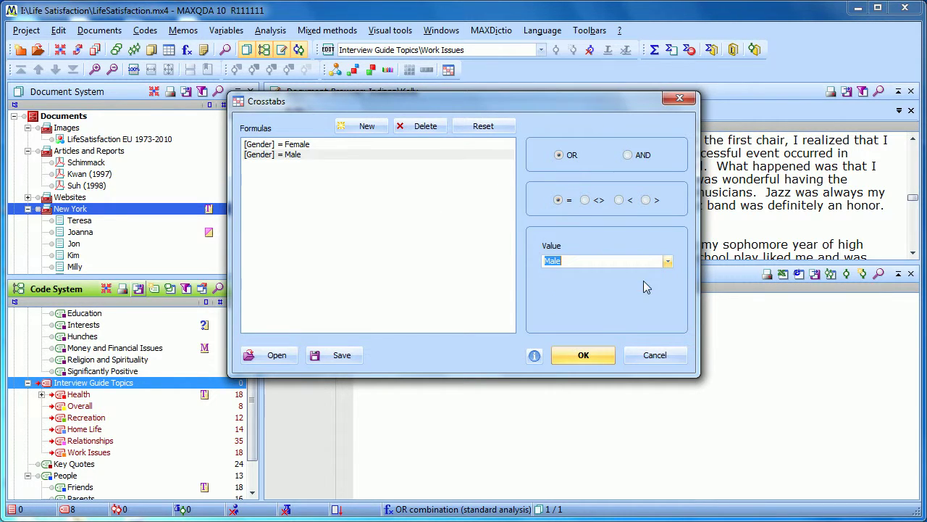
click(468, 265)
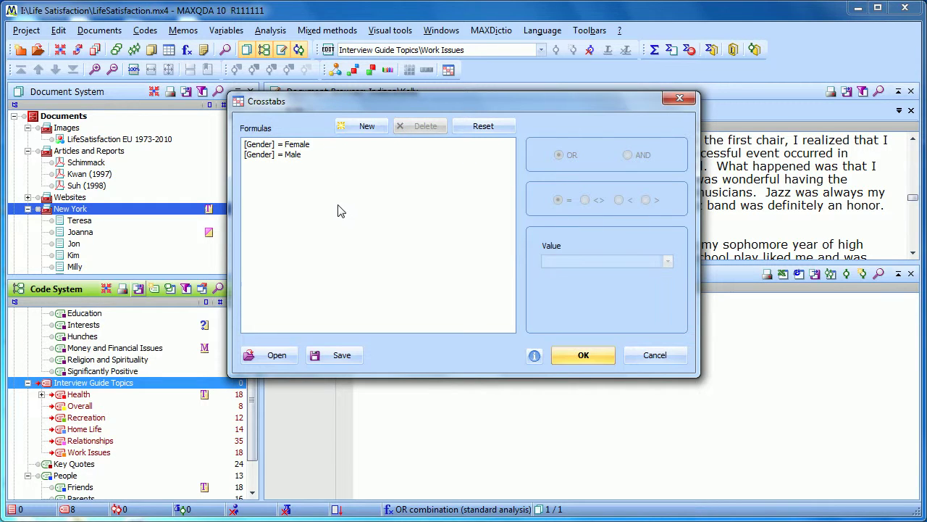
- Run the crosstab, resize and centre its window, widen the Female and Male columns, and select Health
click(576, 356)
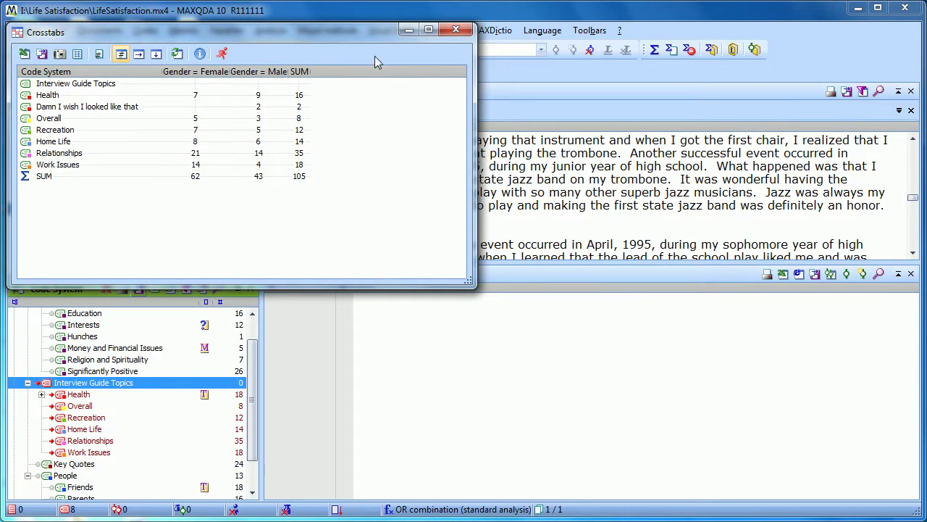
drag(350, 34, 529, 152)
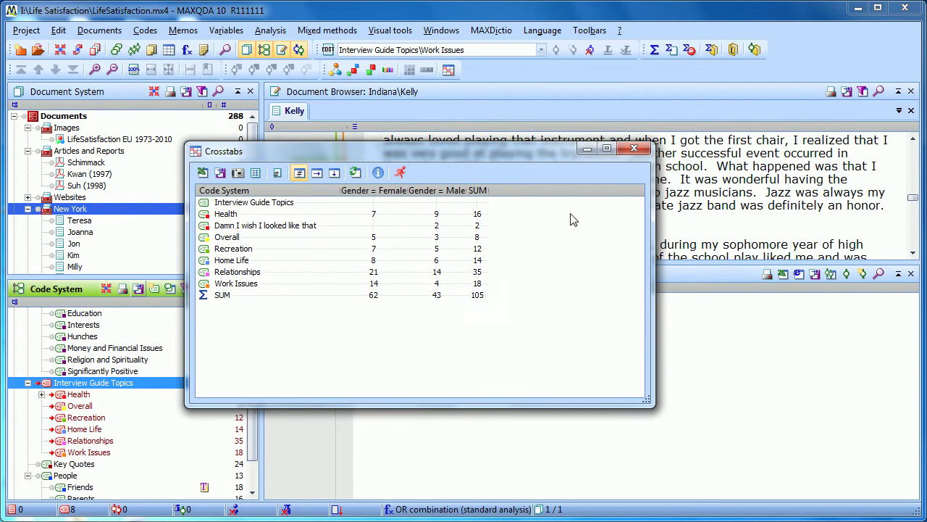
drag(652, 406, 545, 354)
drag(408, 189, 414, 190)
drag(471, 190, 481, 190)
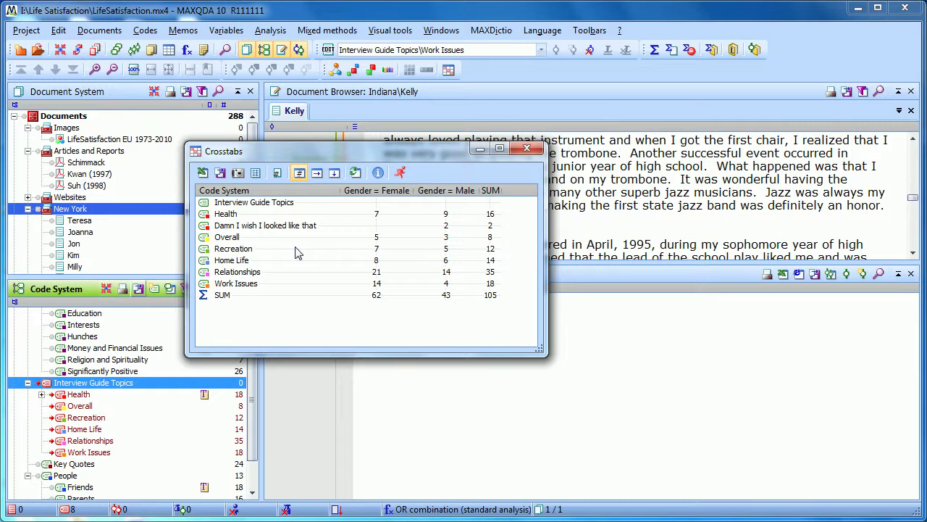
click(243, 214)
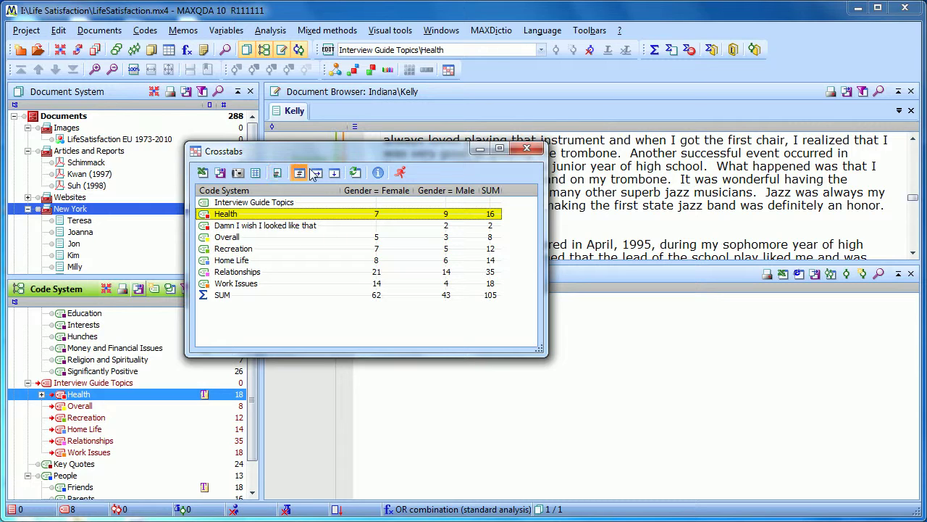
click(223, 177)
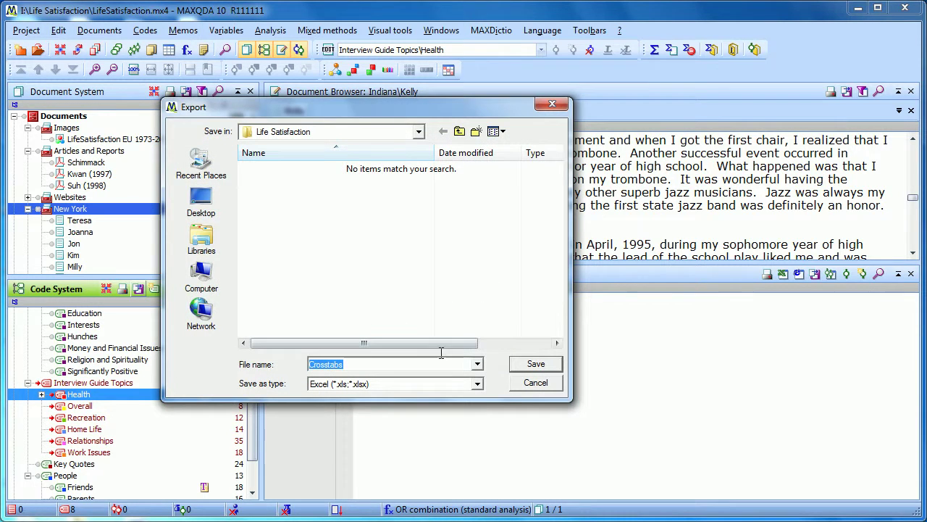
click(478, 384)
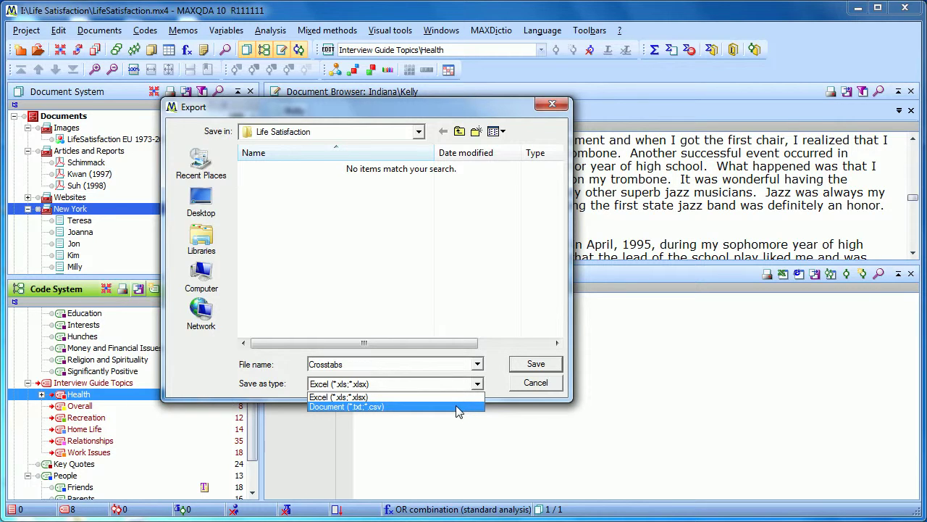
click(522, 384)
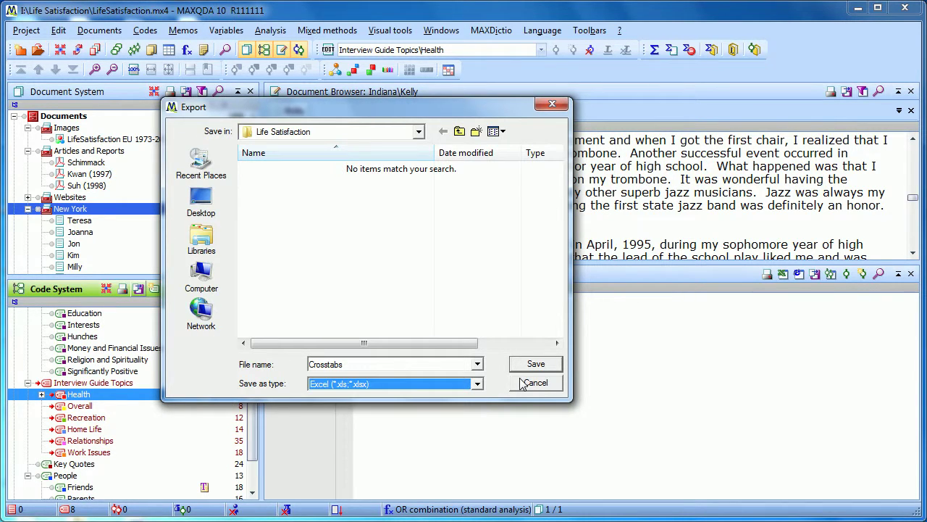
click(522, 384)
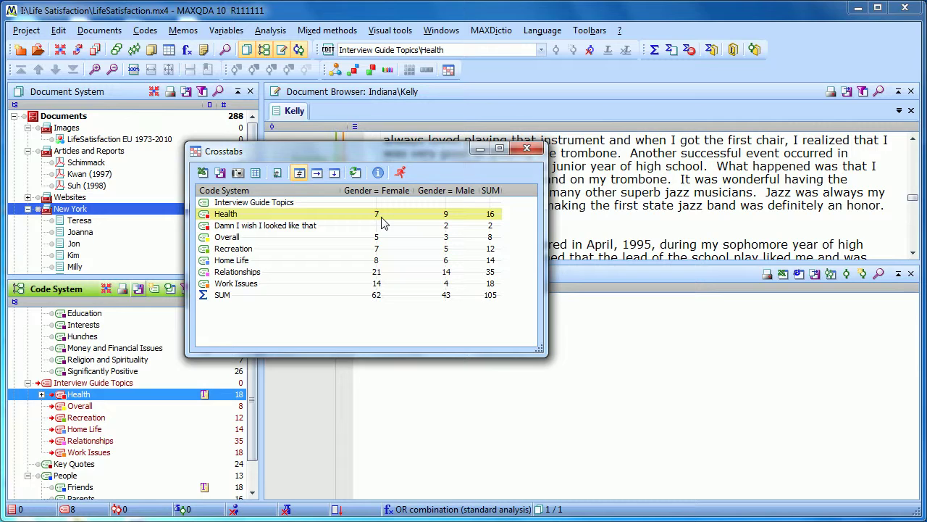
click(278, 176)
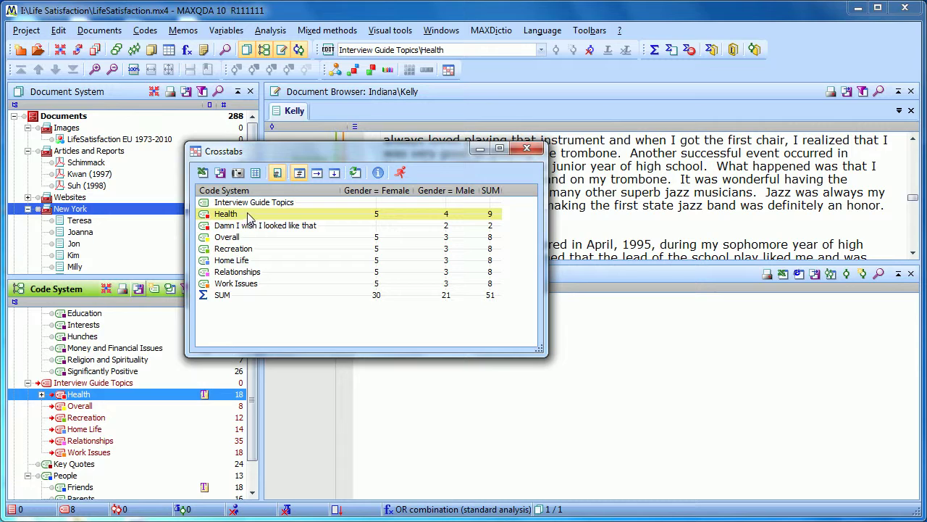
click(278, 174)
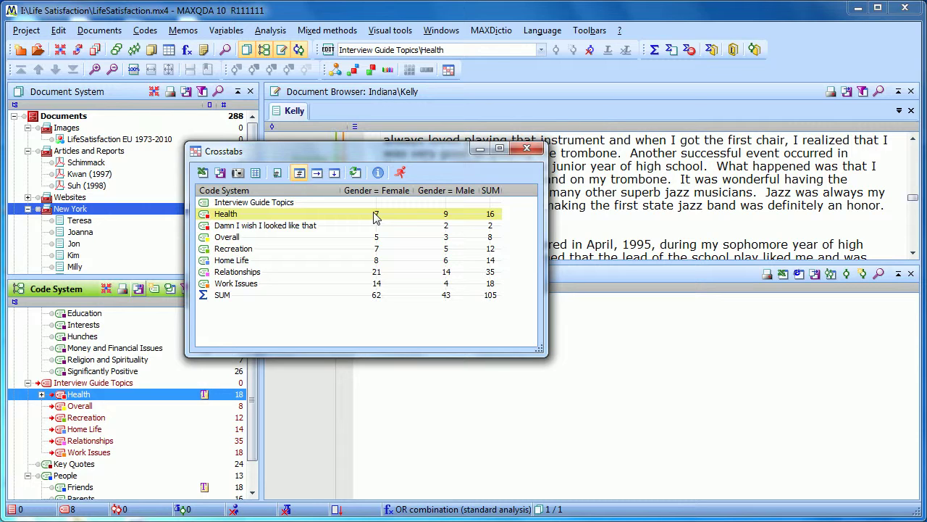
click(316, 174)
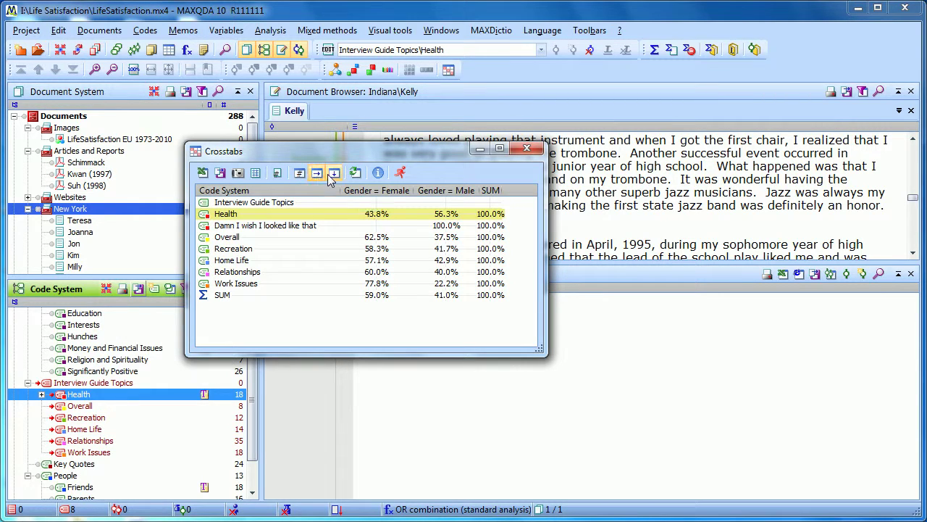
click(334, 173)
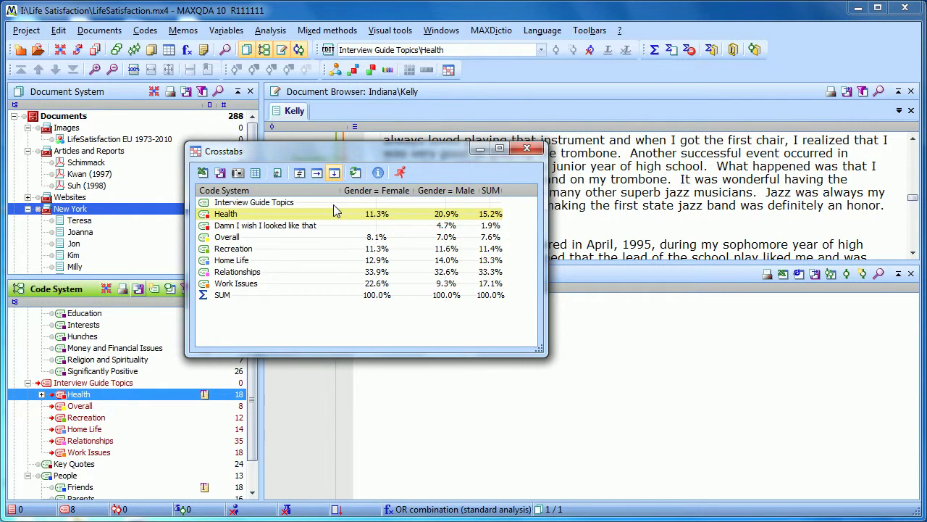
click(299, 173)
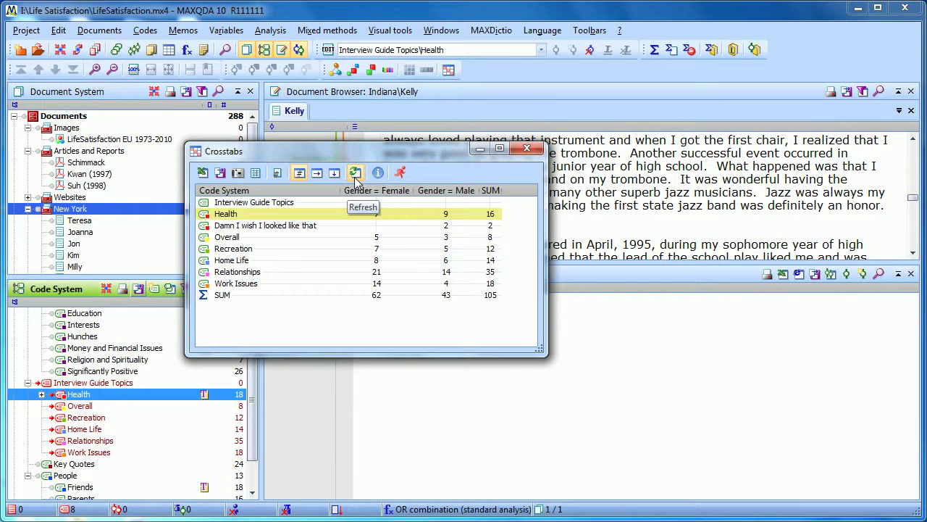
- Park the Crosstabs window in the upper left and select the Overall row (5 female, 3 male)
drag(361, 151, 199, 376)
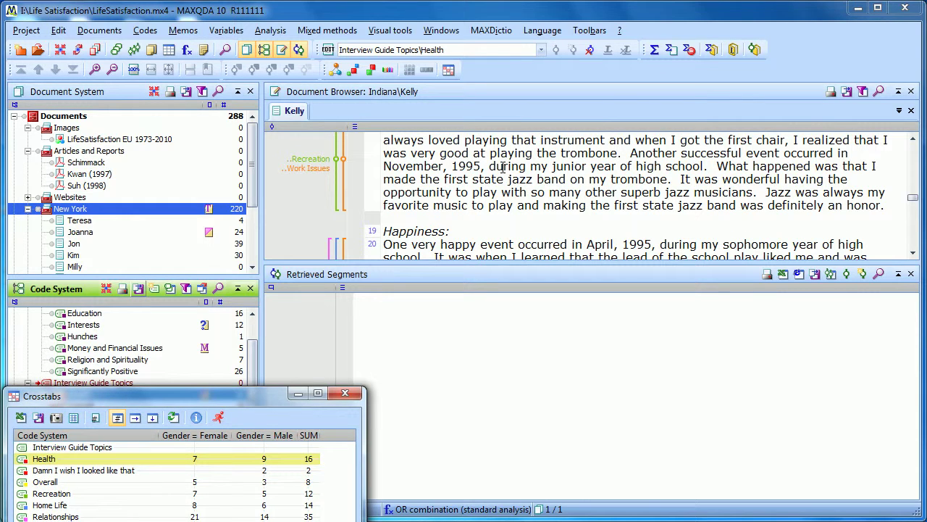
drag(258, 395, 401, 207)
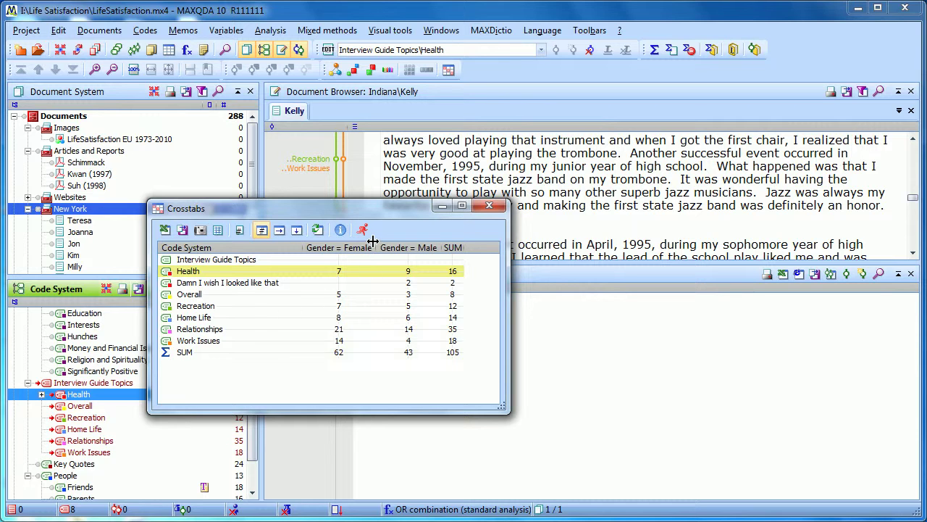
drag(373, 211, 254, 116)
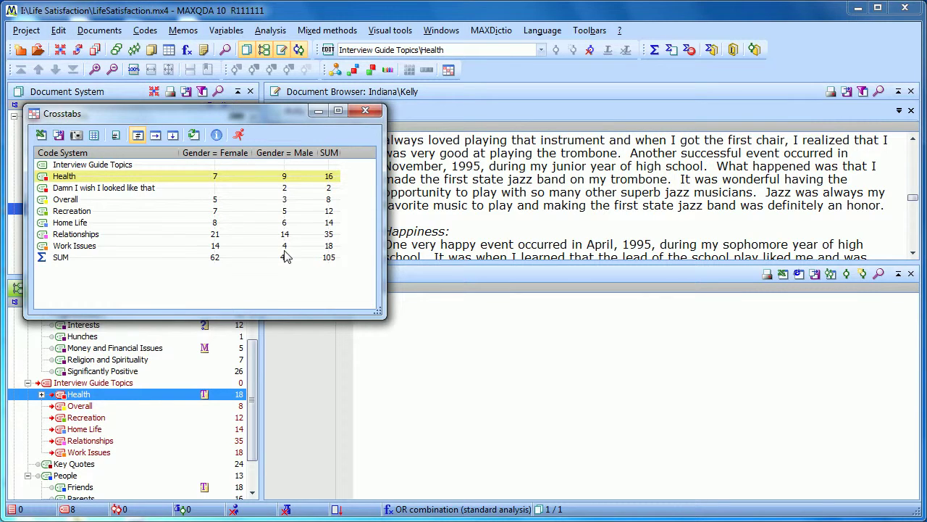
click(200, 203)
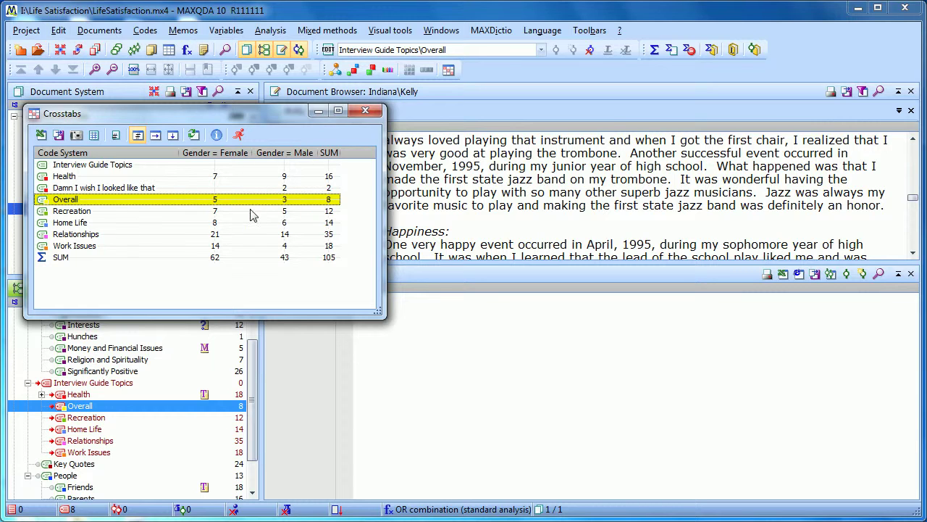
- Retrieve the Overall and then the Relationships coded segments by double-clicking their crosstab rows
double_click(285, 201)
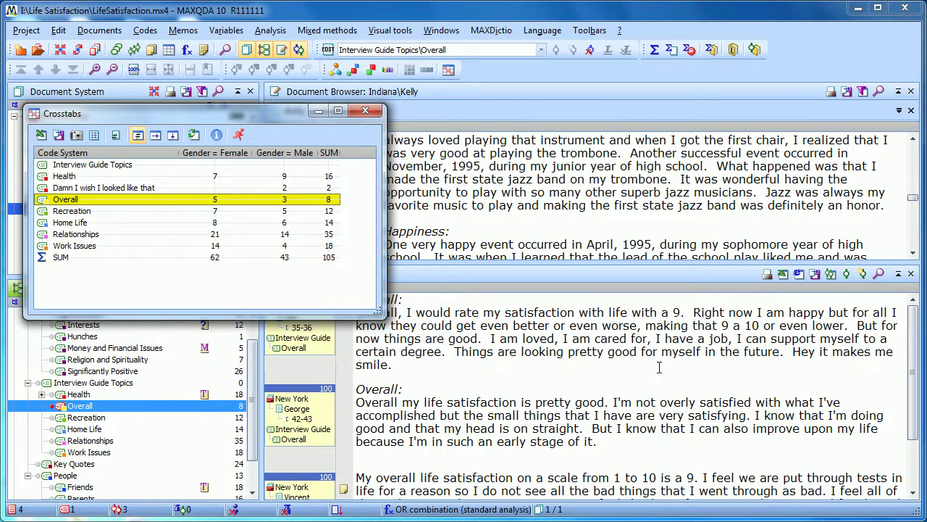
double_click(215, 234)
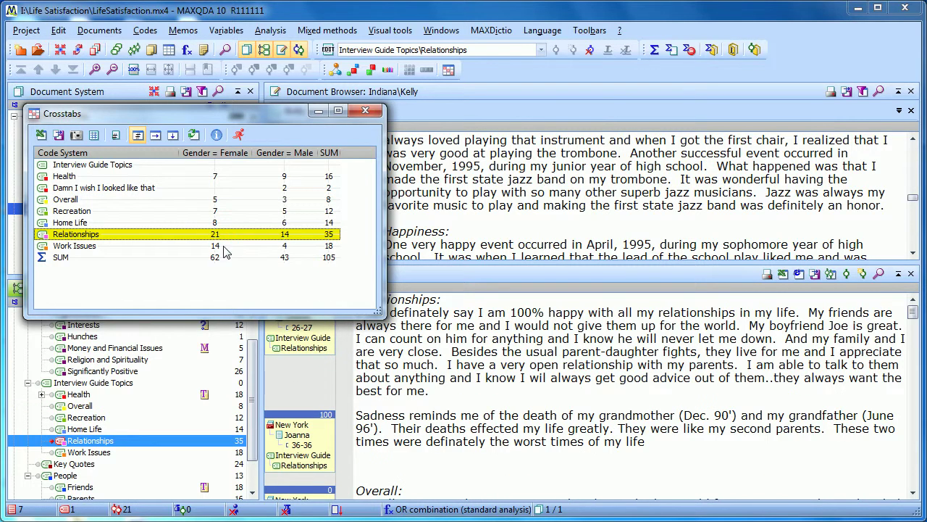